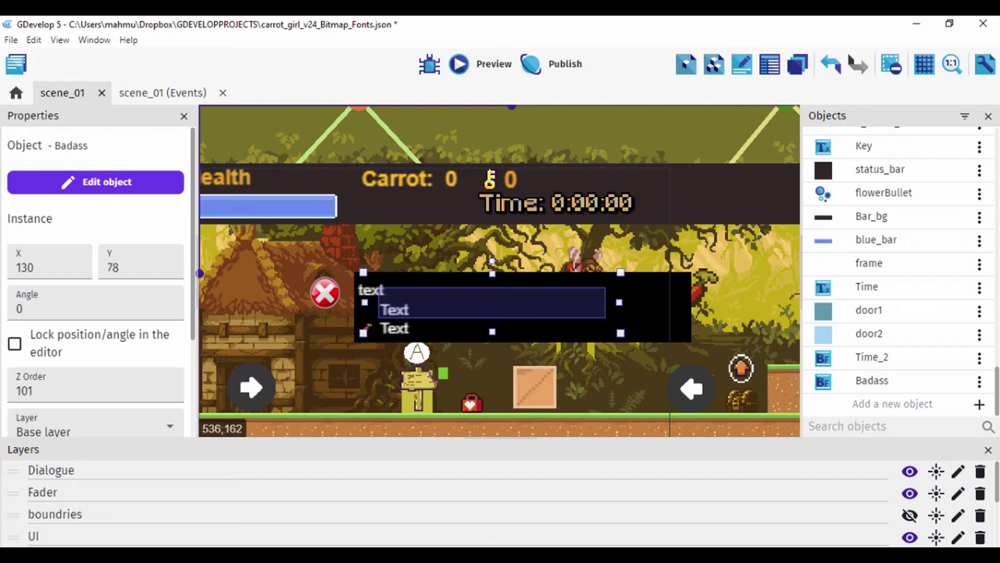
Launch a maximized Carrot Girl preview and run right, jumping onto the high platform
left_click(462, 65)
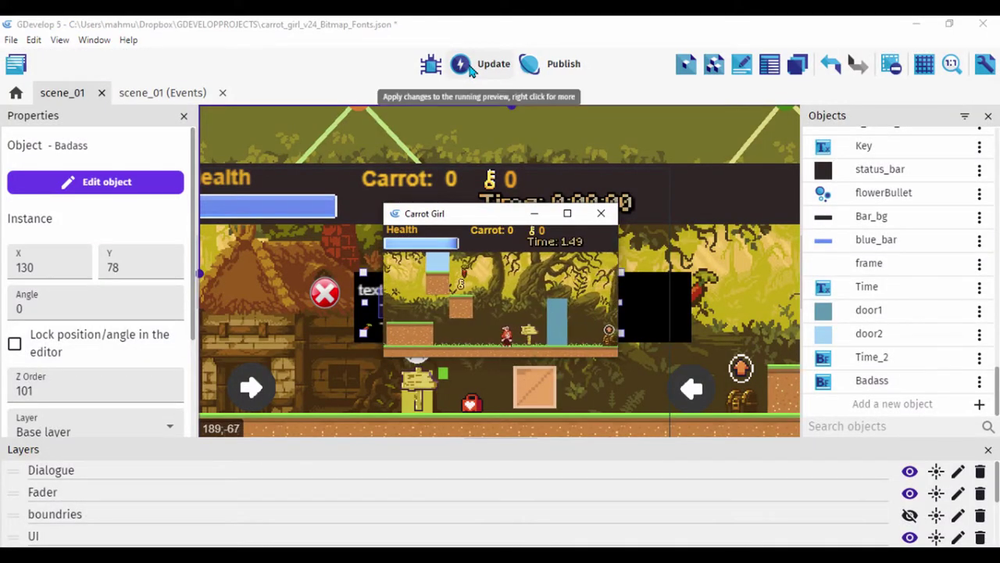
left_click(567, 212)
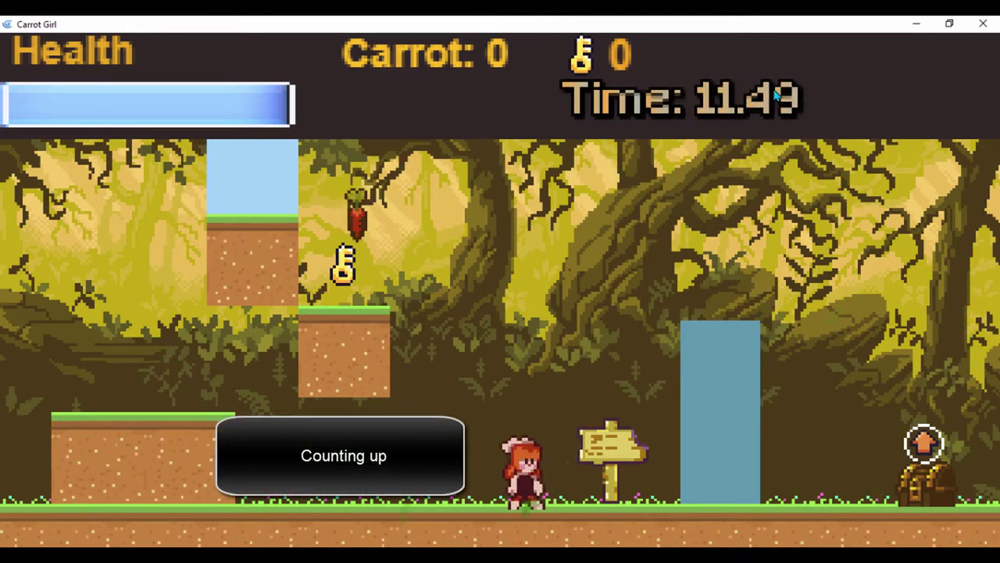
key("Right")
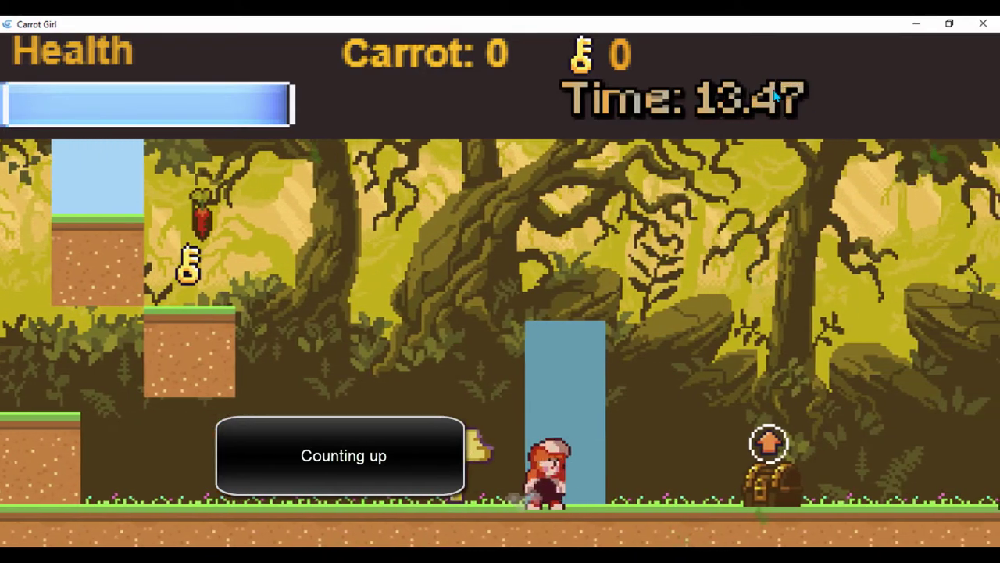
key("Right")
key("space")
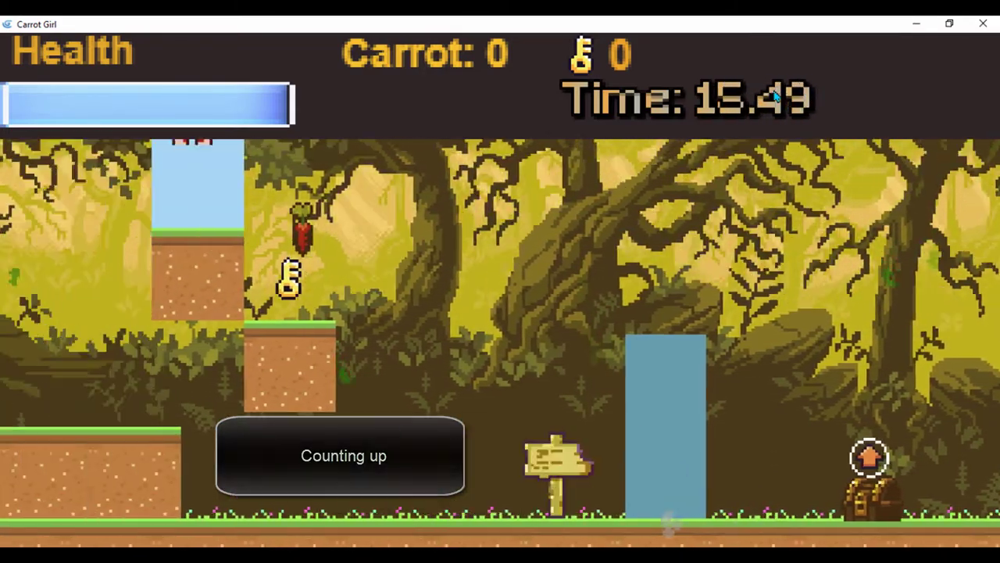
Run back off the platform, dismiss the CCleaner popup, and restore the preview window
key("Left")
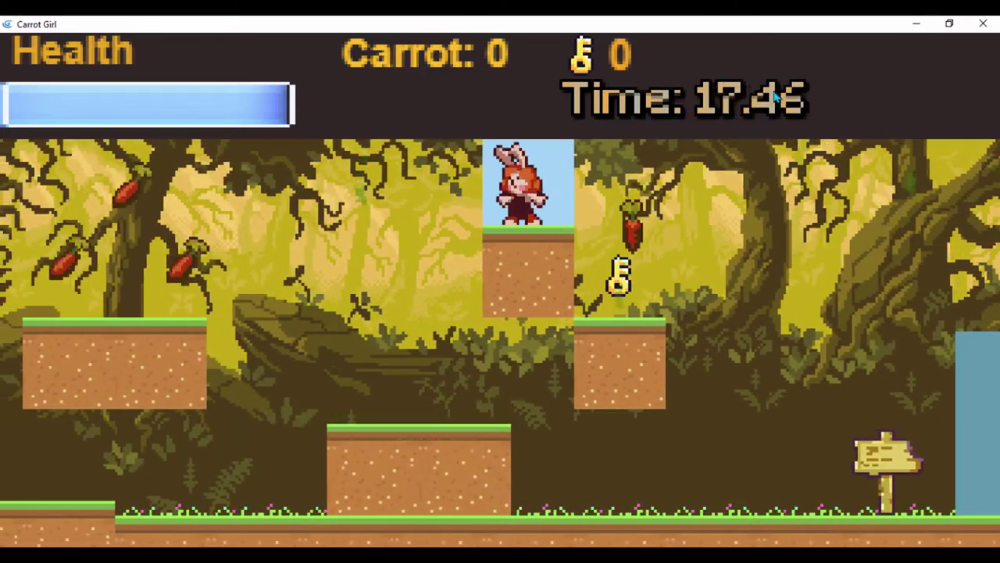
key("Right")
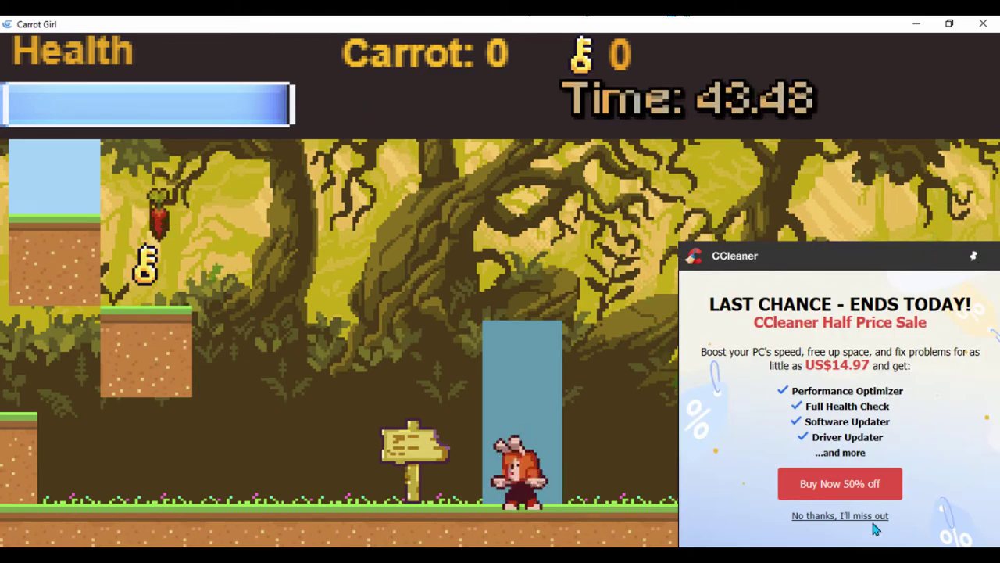
left_click(830, 519)
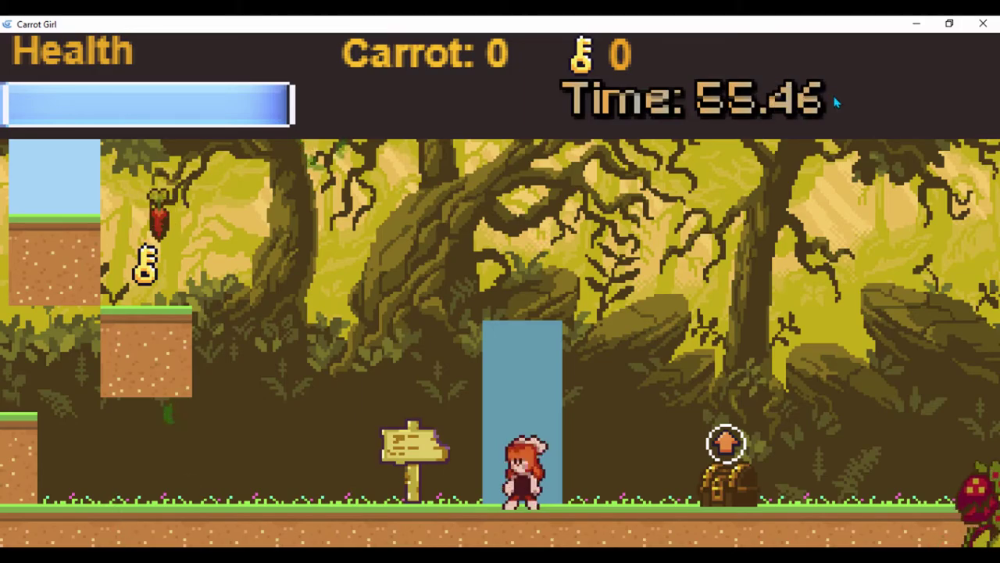
left_click(950, 25)
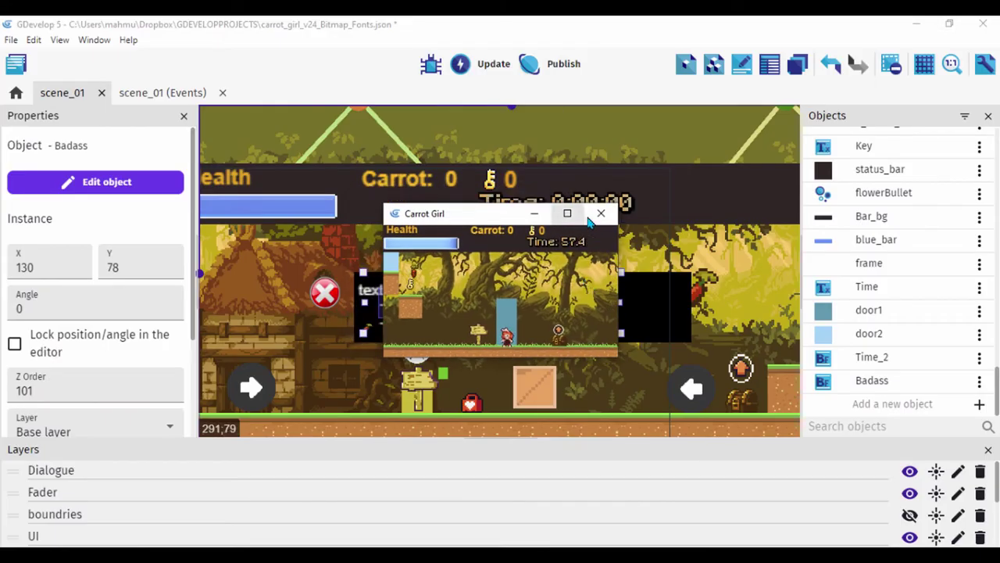
Close the preview, browse the object types down to Bitmap Text under TEXTS, and cancel
left_click(585, 200)
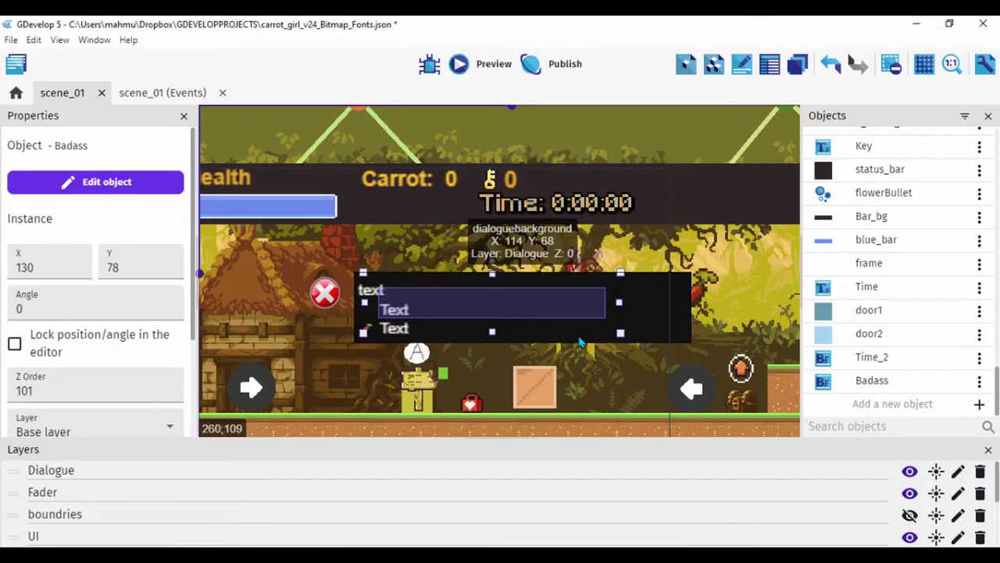
left_click(979, 404)
scroll(424, 420, "down", 3)
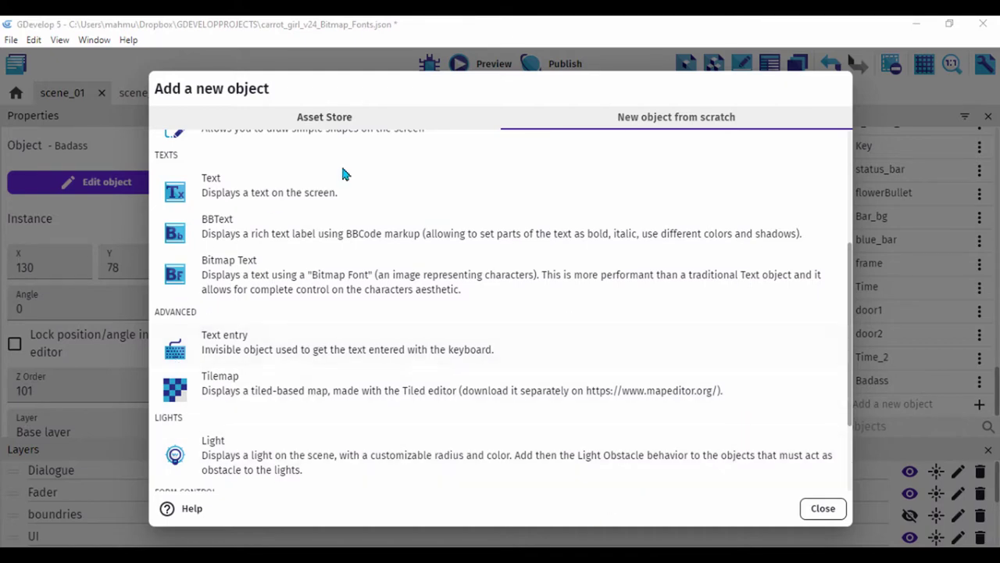
left_click(824, 508)
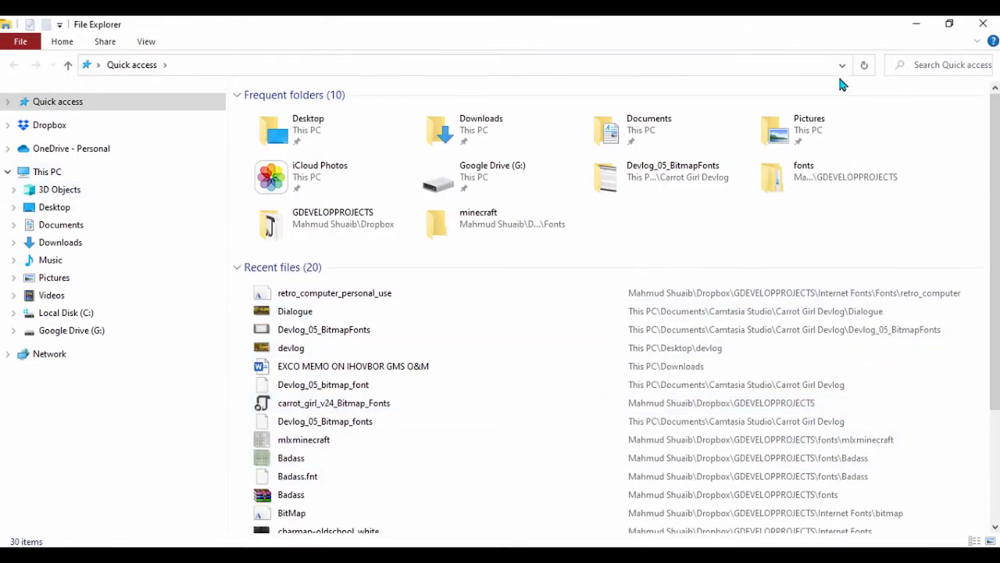
Browse Dropbox > GDEVELOPPROJECTS > fonts > mlxminecraft and open the mlxminecraft image
left_click(50, 127)
double_click(272, 282)
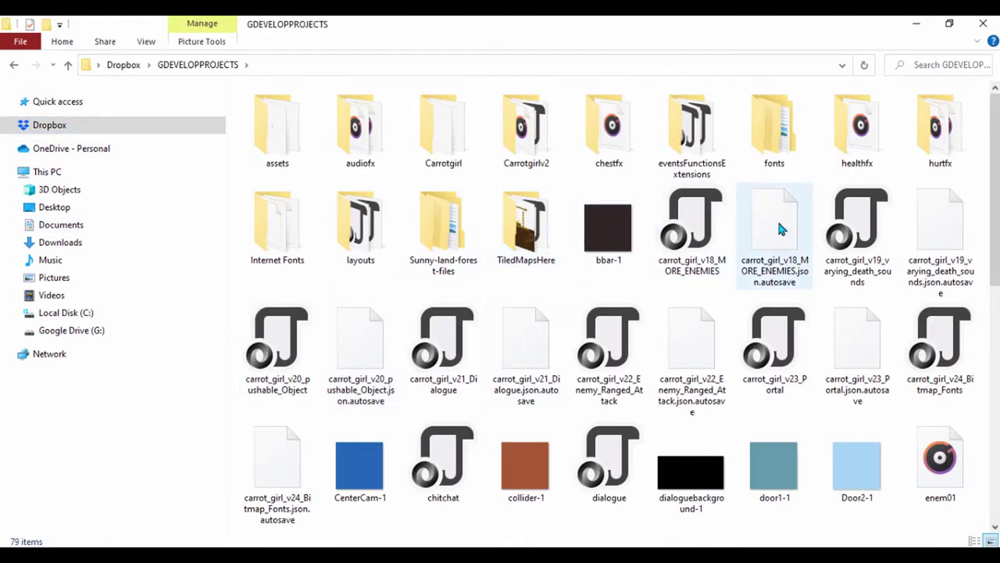
double_click(781, 133)
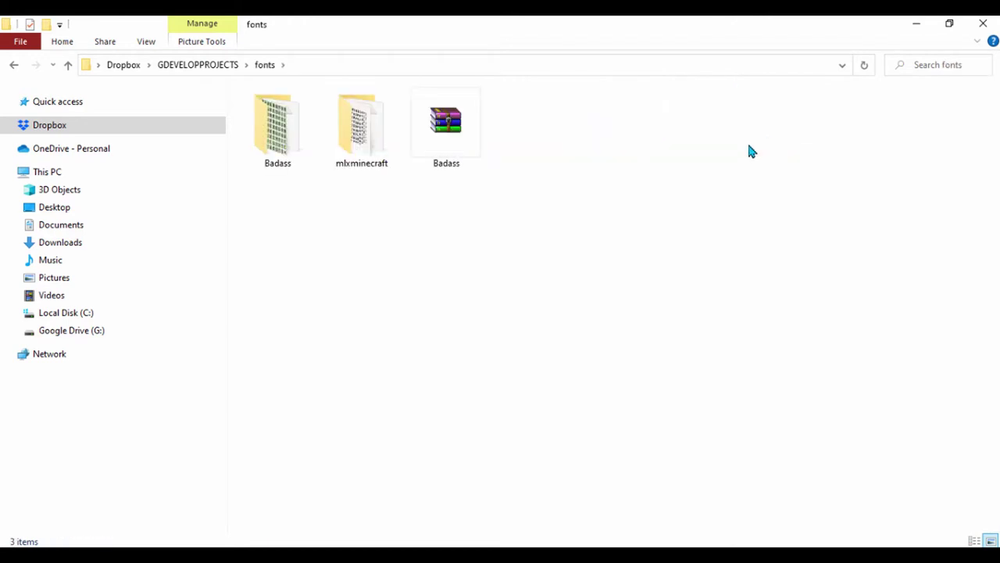
double_click(359, 133)
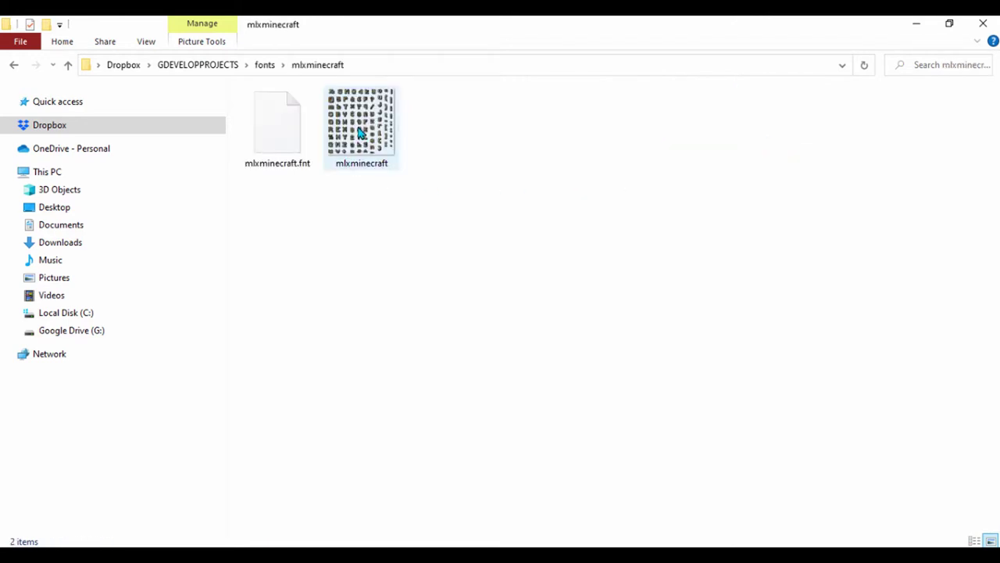
left_click(360, 138)
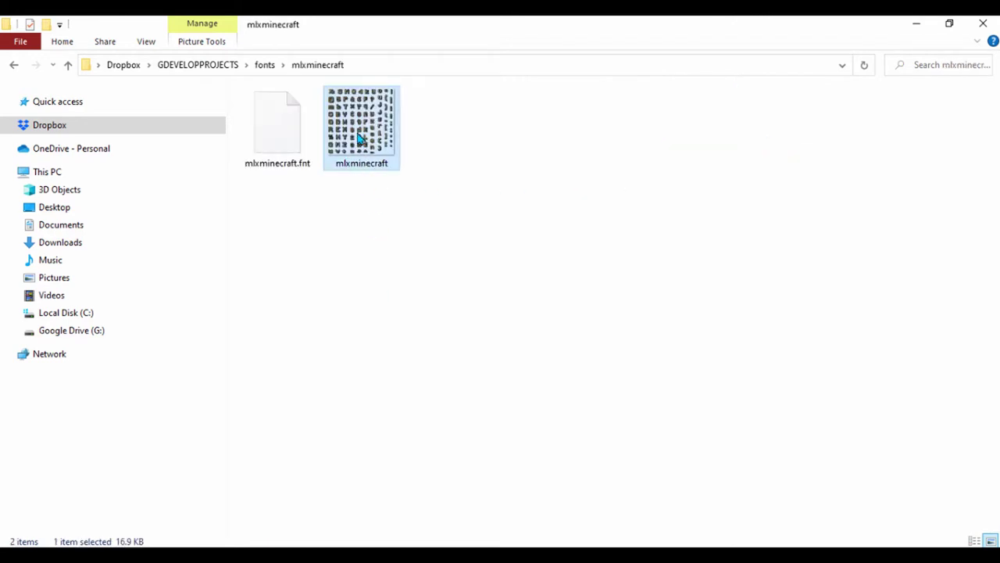
double_click(360, 137)
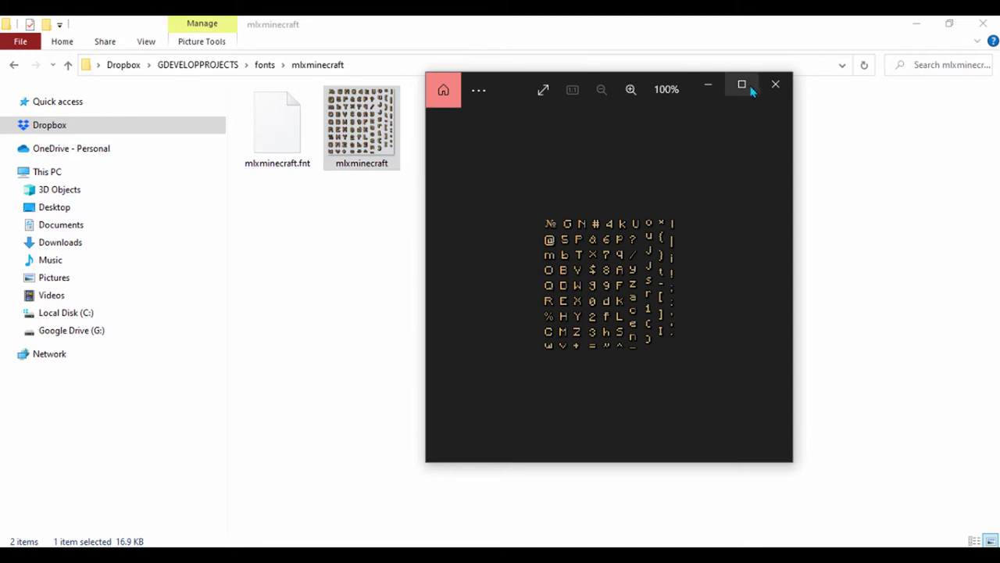
Maximize Photos and zoom the mlxminecraft font sheet in to 285%
left_click(749, 87)
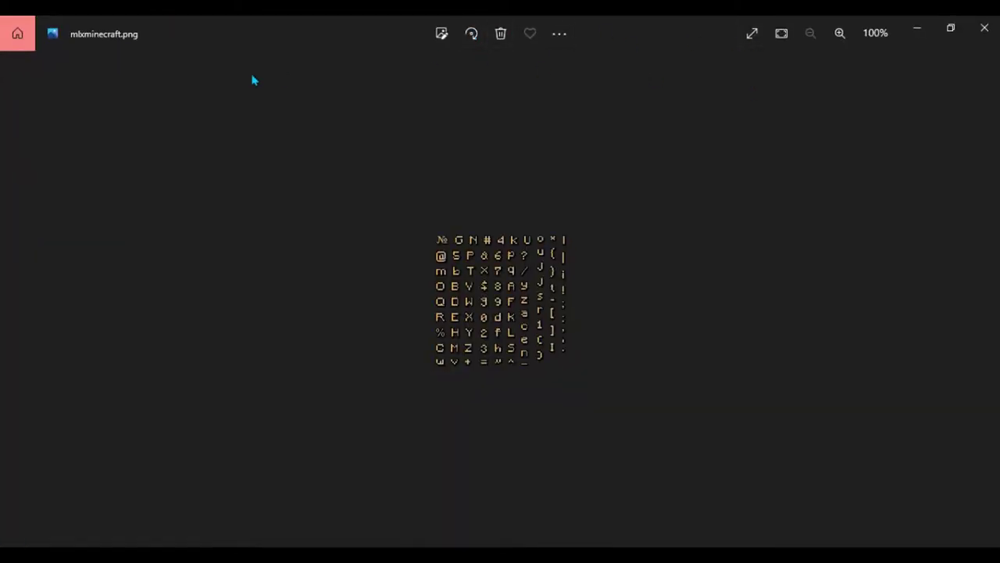
left_click(840, 34)
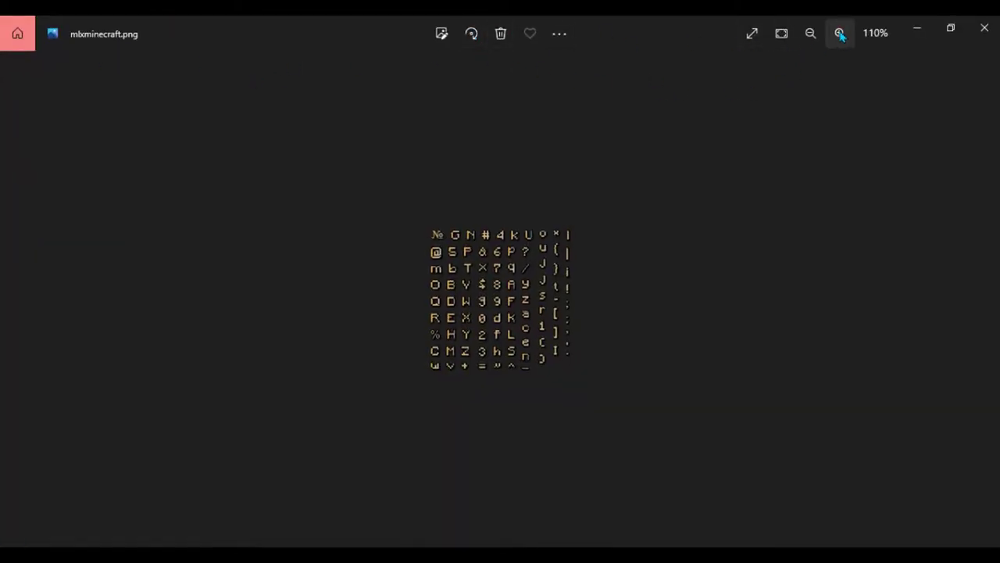
left_click(840, 33)
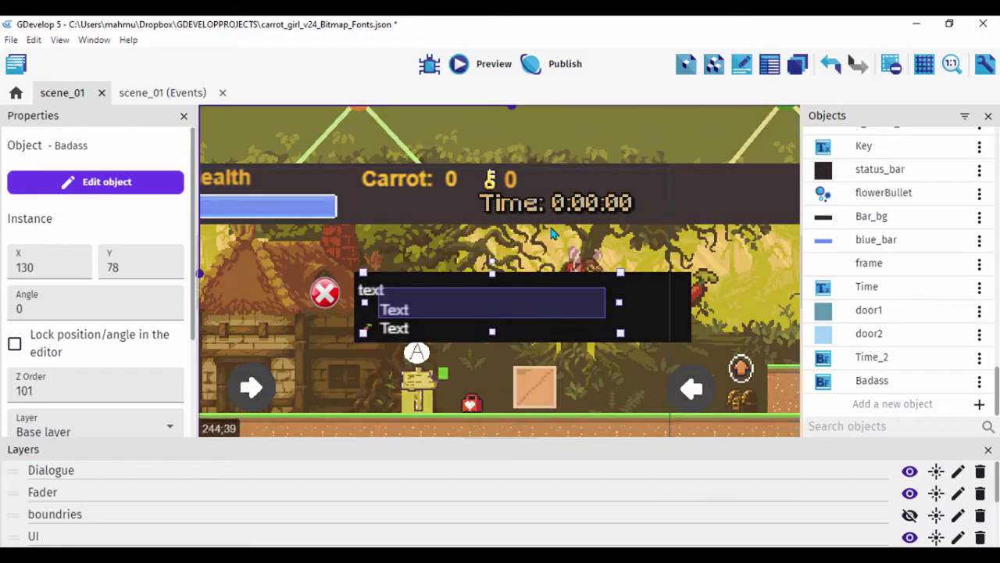
Go to the scene_01 events sheet and open the 'Change the text of Time_2' action
scroll(551, 232, "up", 3)
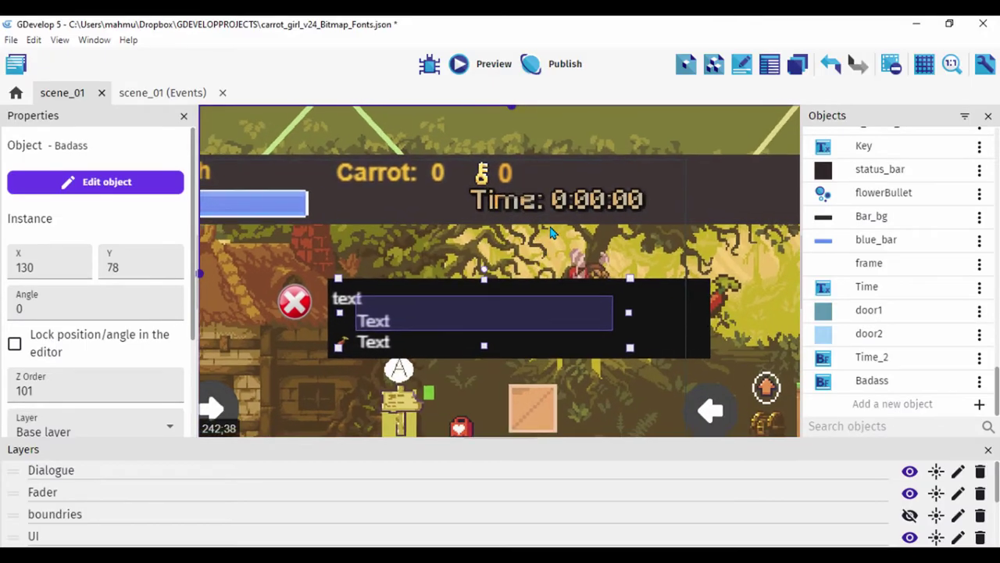
scroll(553, 226, "up", 2)
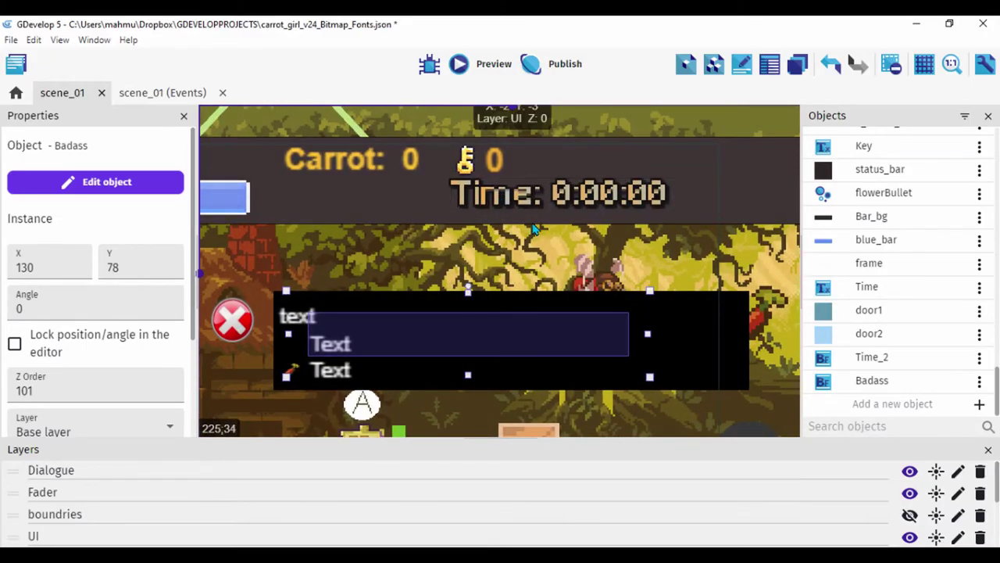
left_click(155, 92)
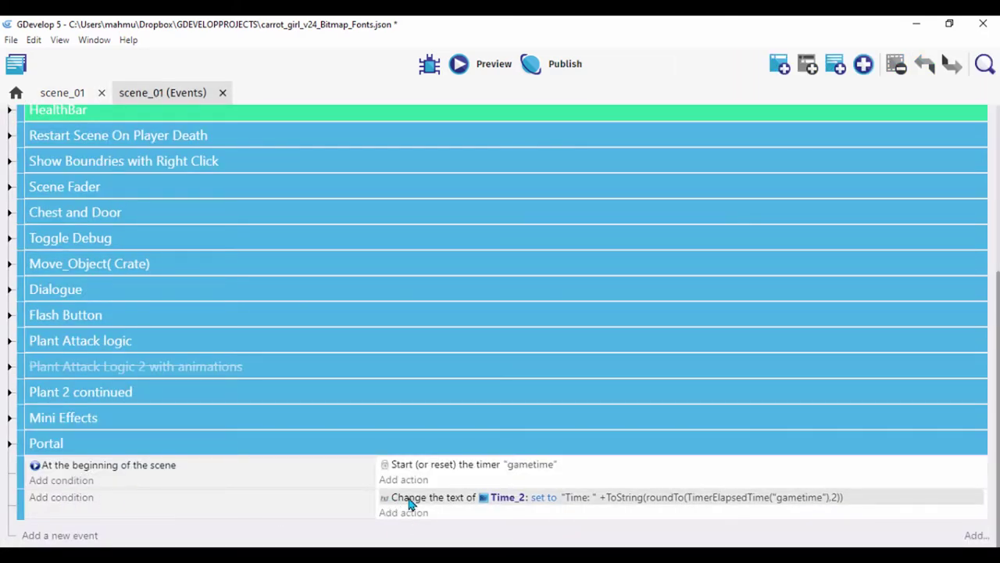
double_click(410, 503)
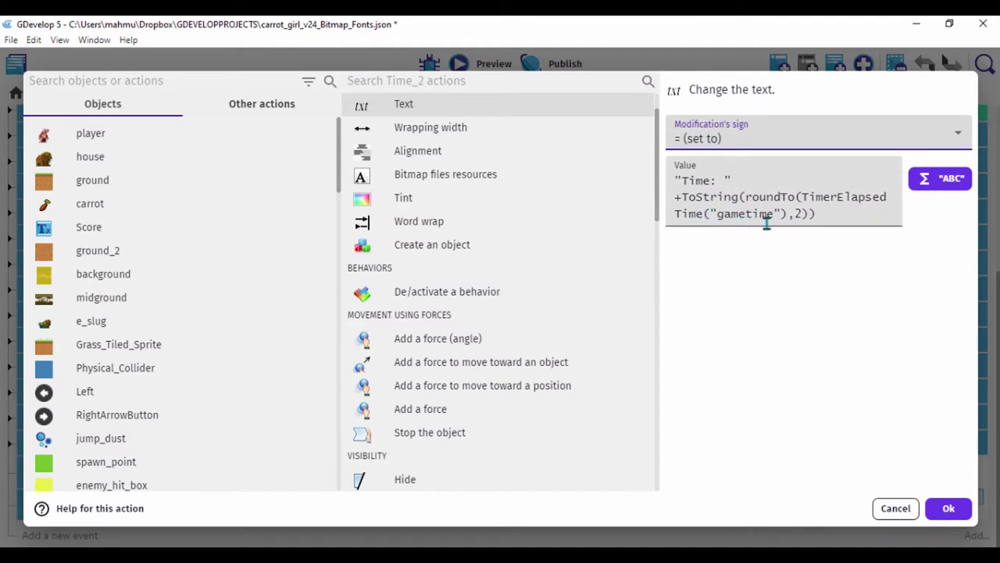
Change the roundTo precision in the Time_2 value from 2 to 3
double_click(800, 213)
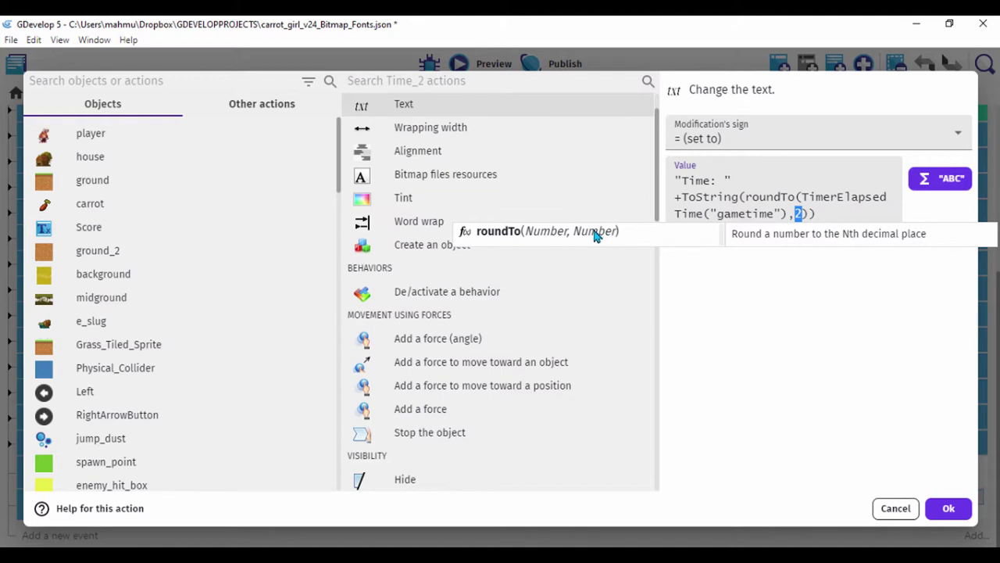
left_click(794, 330)
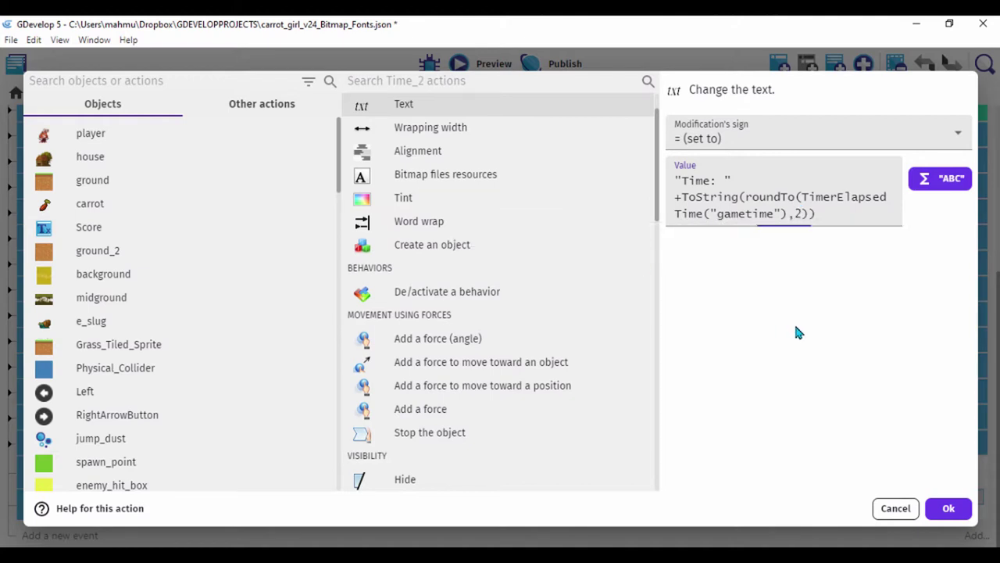
left_click(802, 213)
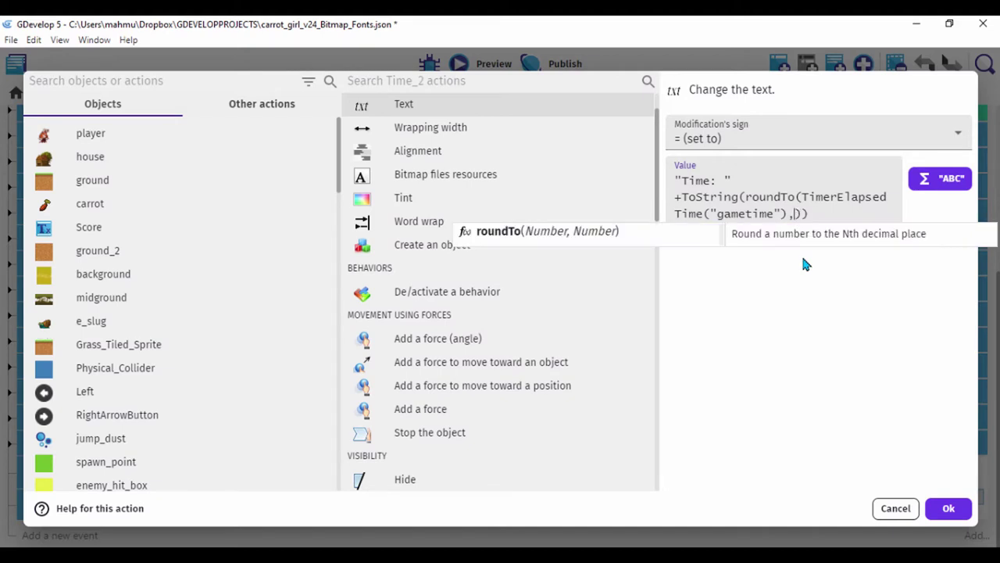
key("BackSpace")
type("3")
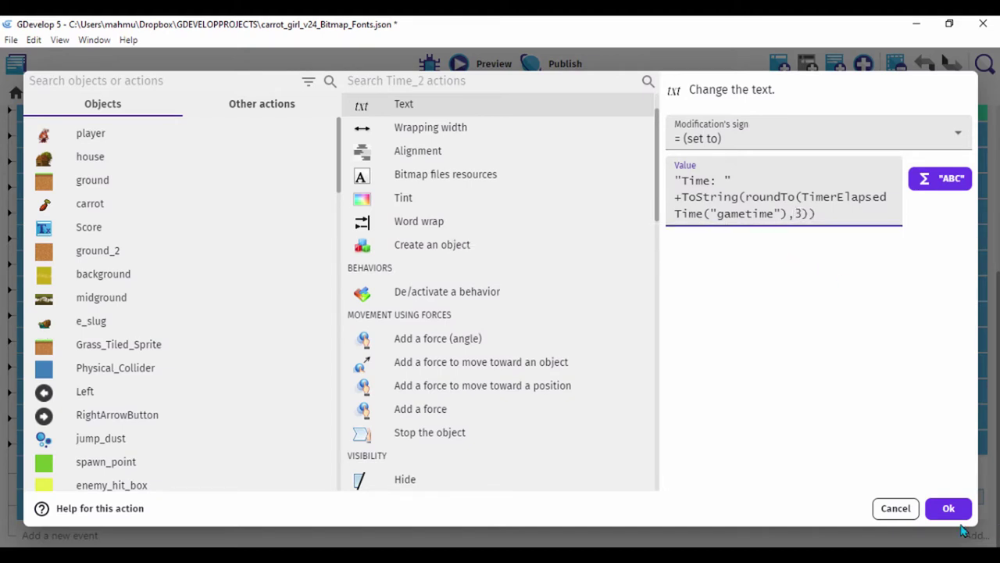
Confirm the Time_2 text action and save the project
left_click(948, 509)
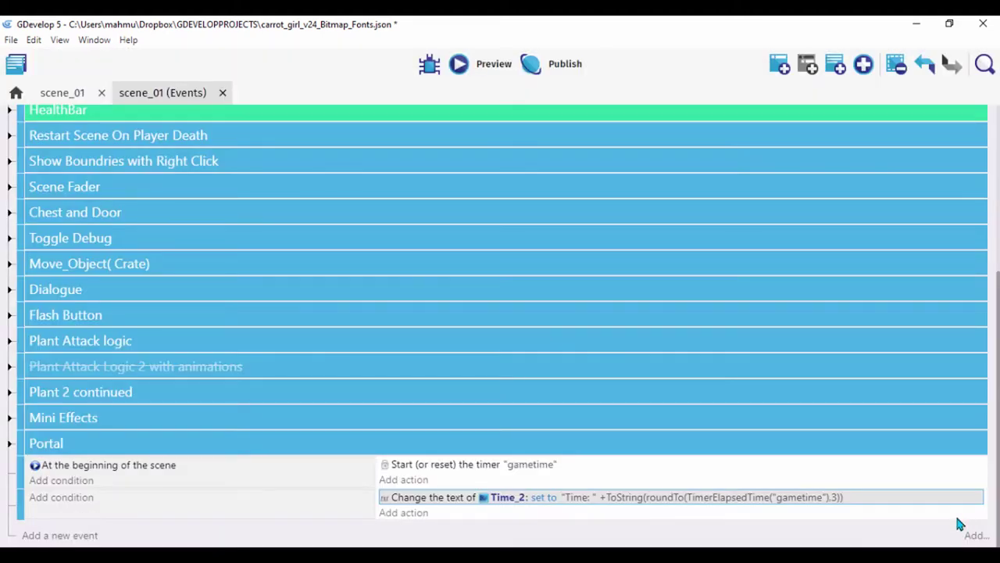
left_click(11, 40)
left_click(24, 128)
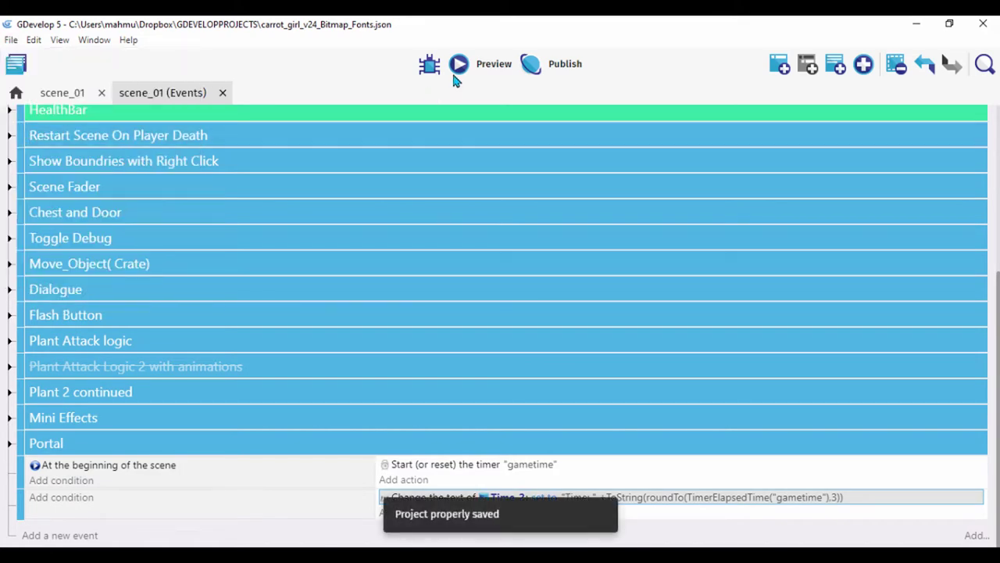
Run a full-screen preview to check the Time counter, then close it
left_click(480, 68)
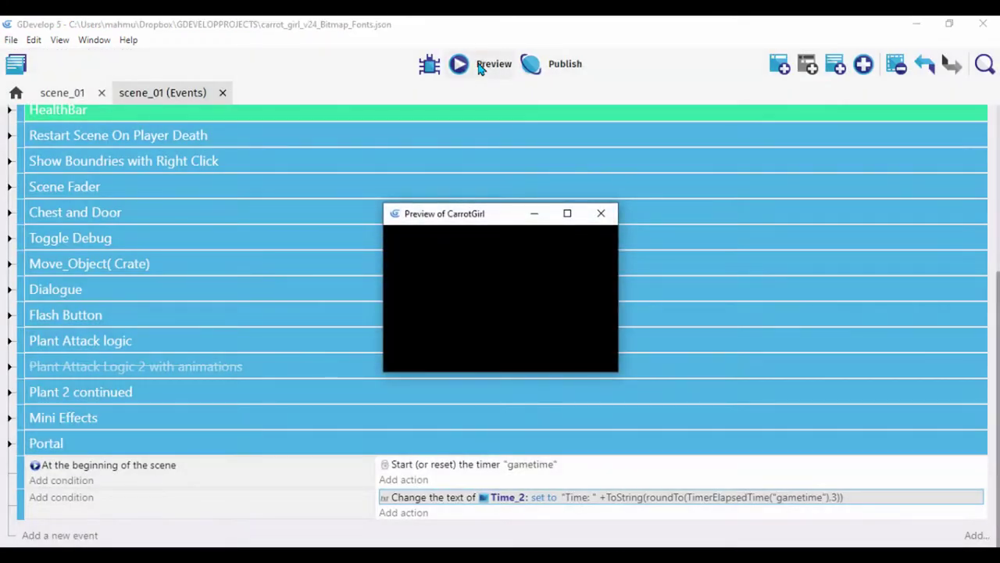
left_click(568, 212)
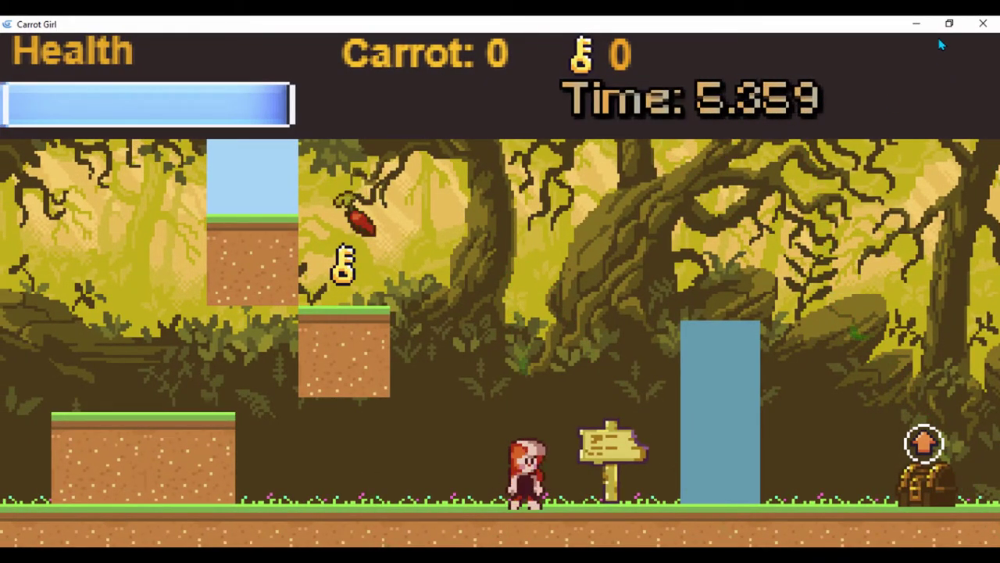
left_click(985, 23)
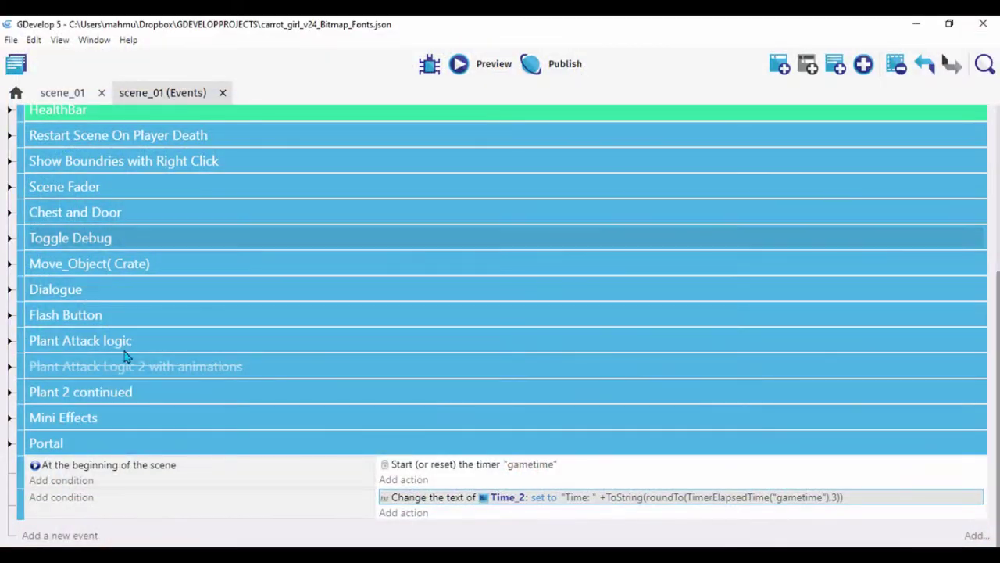
Reopen the Time_2 action to check its expression, cancel, and return to the scene_01 layout
double_click(443, 498)
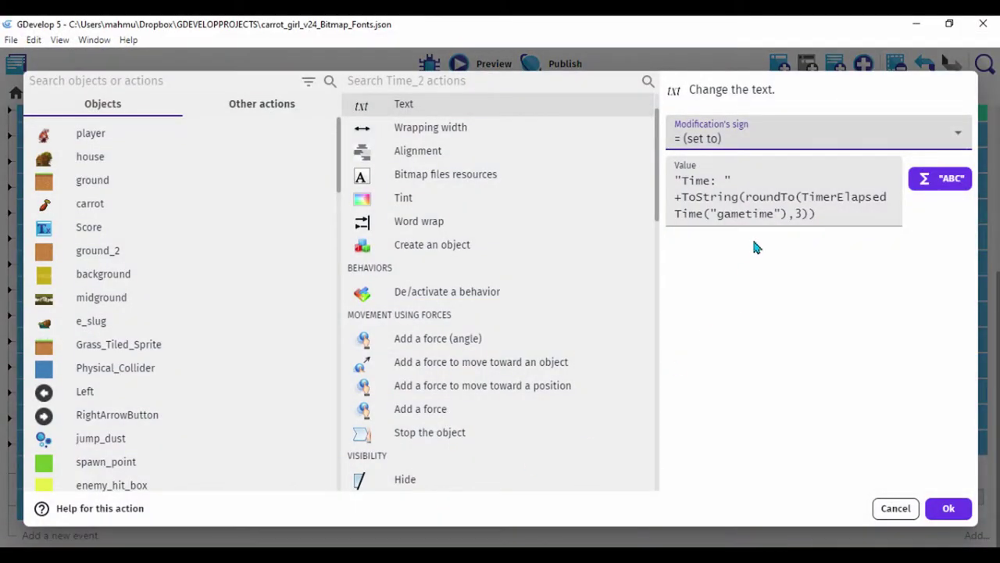
left_click(901, 510)
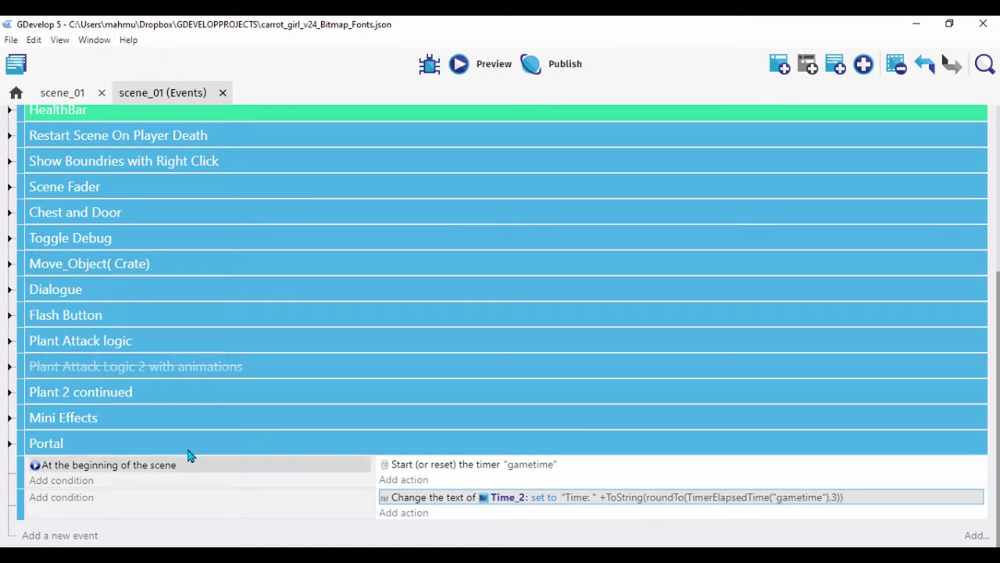
left_click(65, 93)
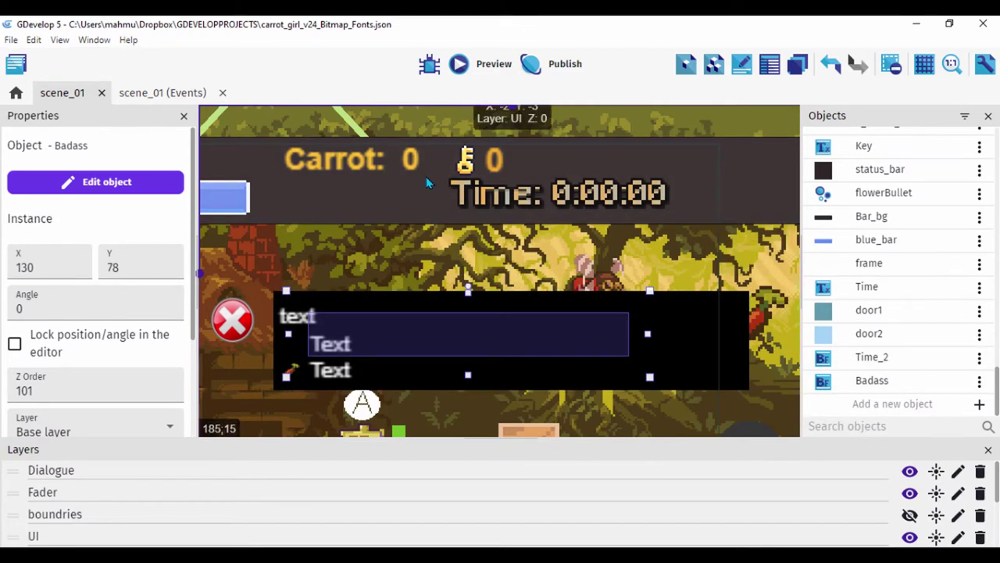
Open the Badass bitmap text object's editor from the Objects panel
double_click(827, 381)
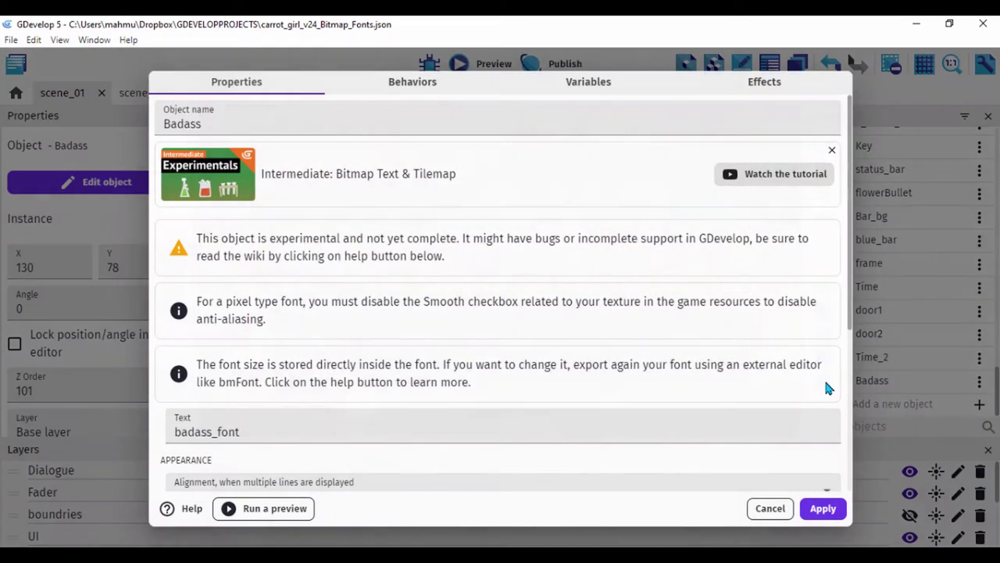
Open the Bitmap Text wiki help page and scroll to its Font size and scale notes
left_click(179, 512)
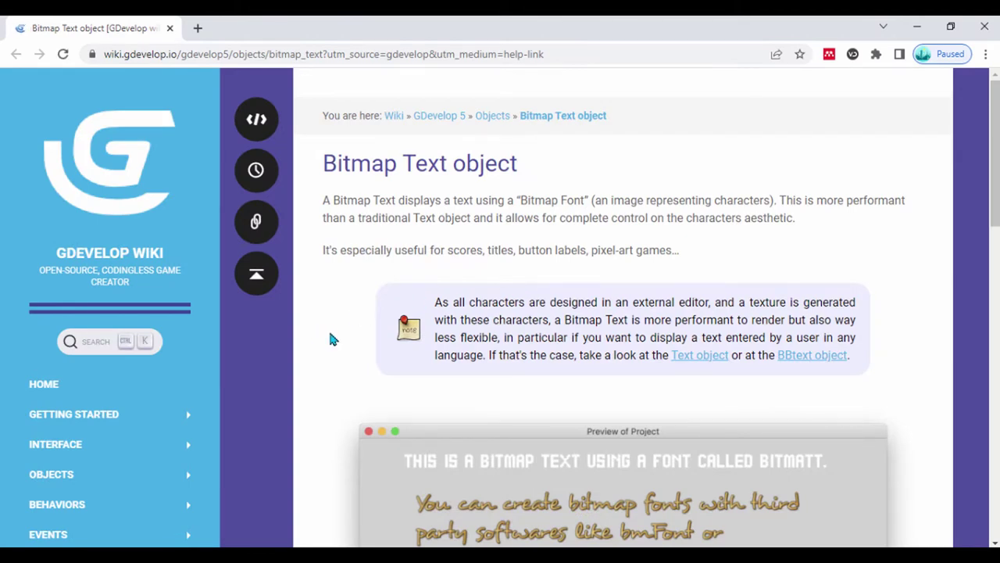
scroll(330, 339, "down", 10)
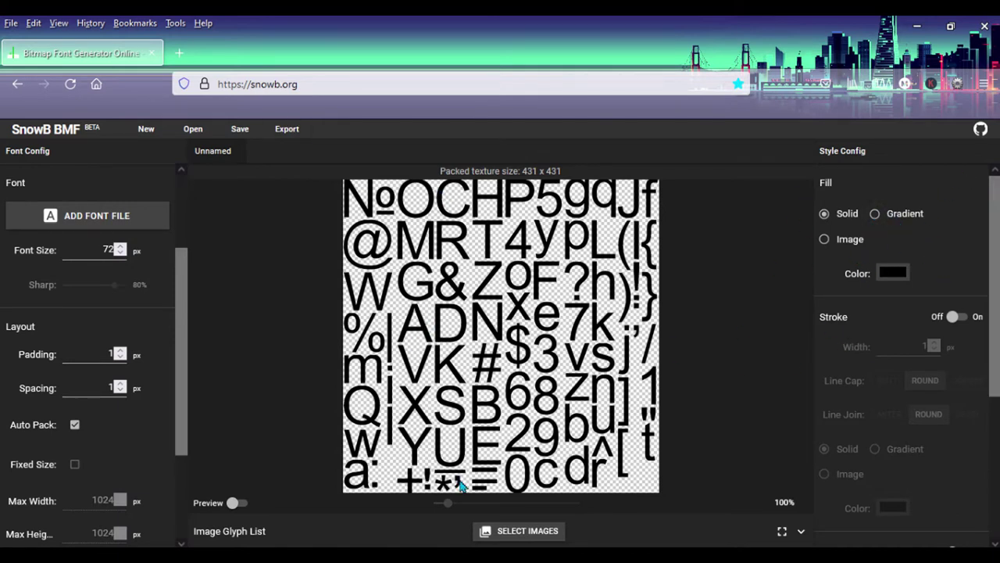
Start adding a font file and browse the minecraft and bitmap folders under Internet Fonts
left_click(94, 221)
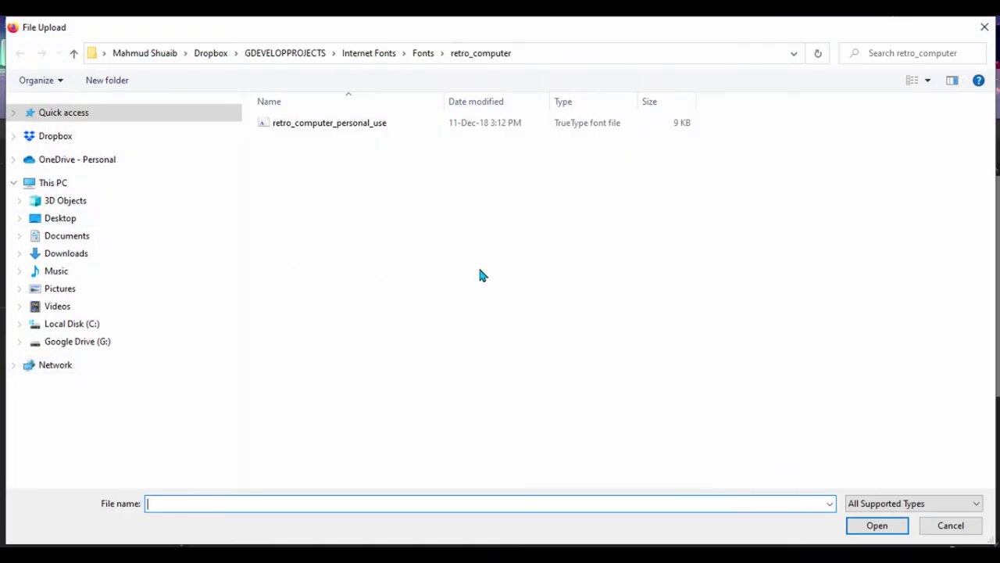
left_click(374, 53)
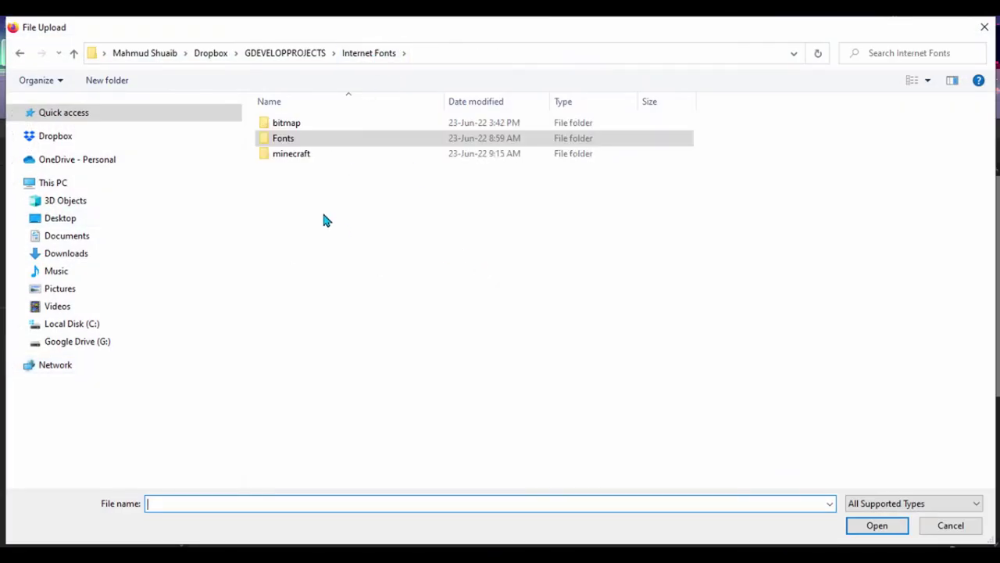
double_click(289, 154)
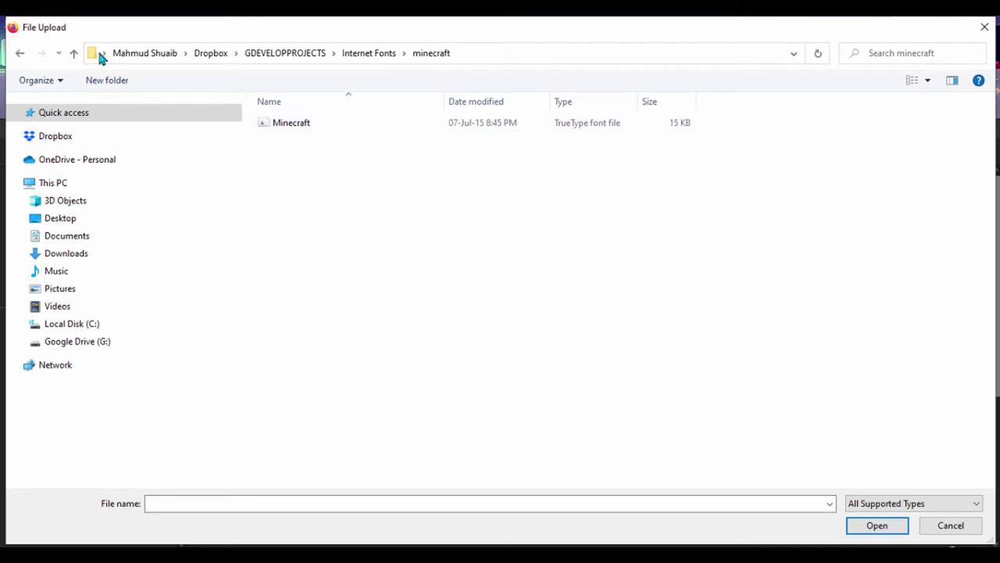
left_click(74, 53)
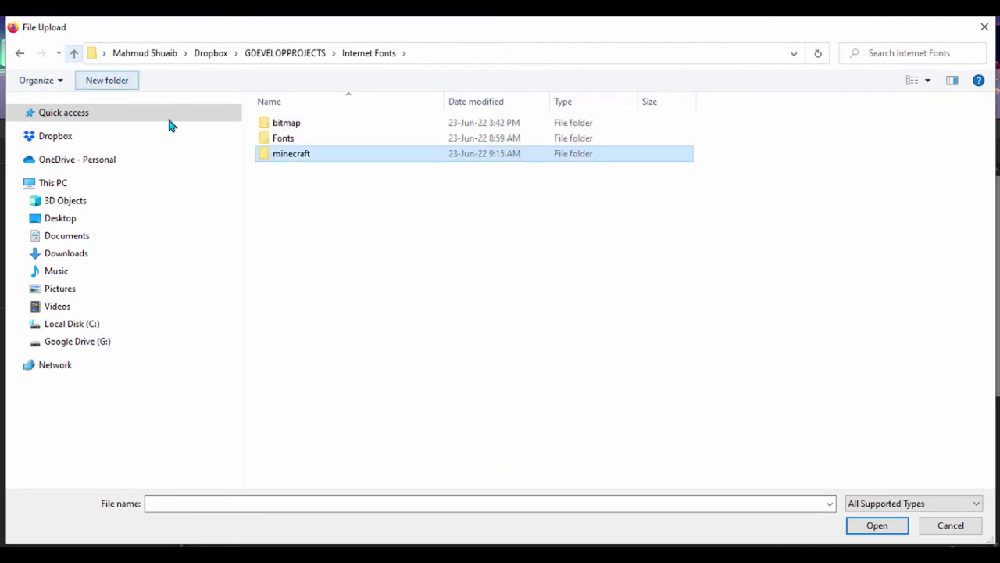
double_click(287, 125)
left_click(288, 126)
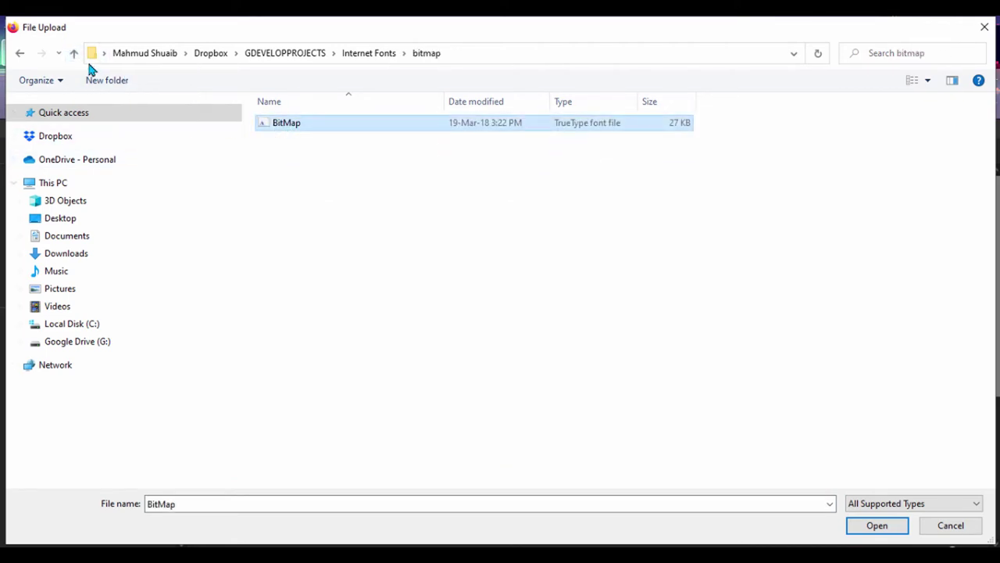
left_click(73, 54)
Load retro_computer_personal_use from Fonts > retro_computer into the bitmap font generator
left_click(278, 141)
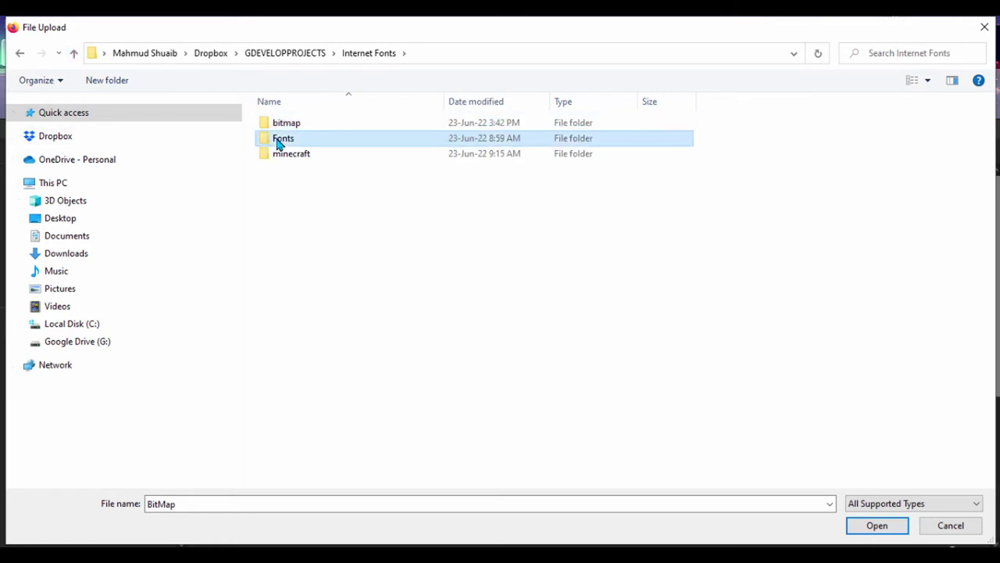
double_click(278, 140)
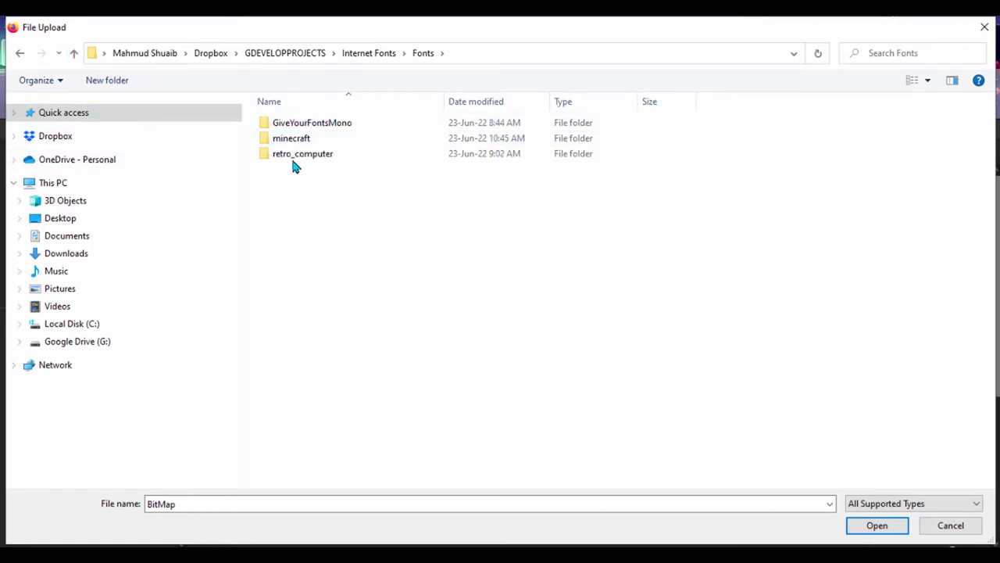
double_click(297, 157)
left_click(294, 126)
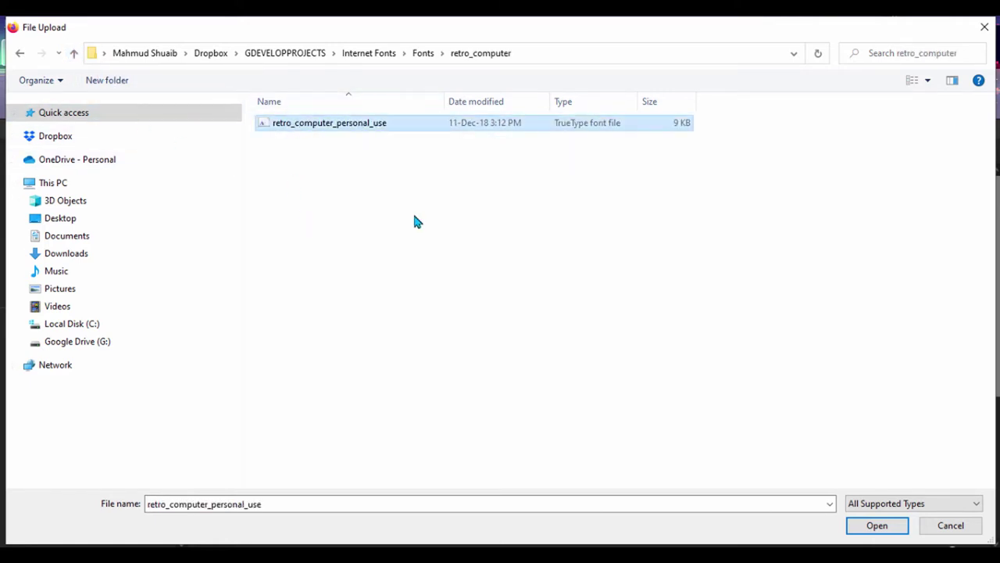
left_click(856, 529)
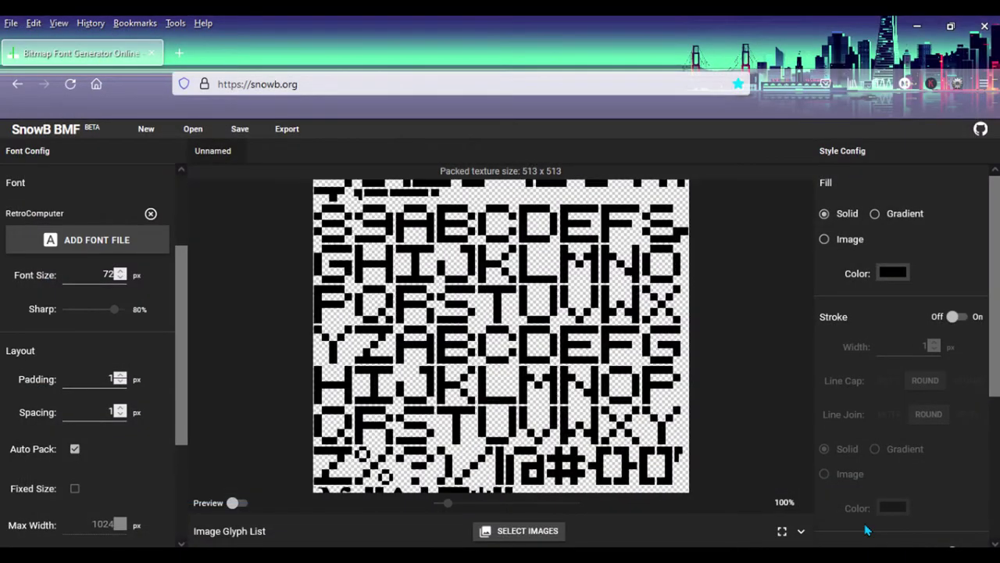
scroll(543, 397, "down", 2)
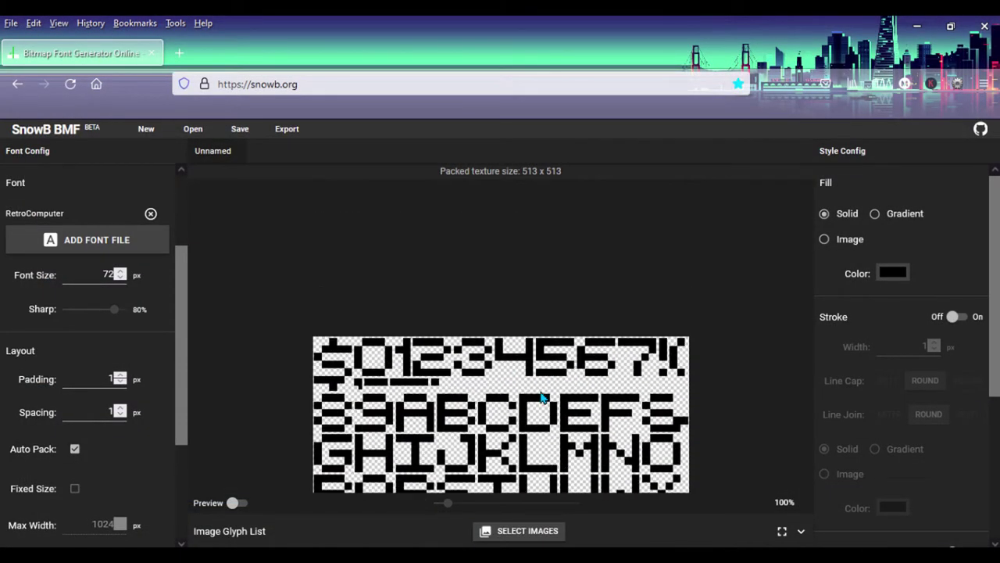
scroll(547, 398, "up", 4)
scroll(541, 397, "down", 3)
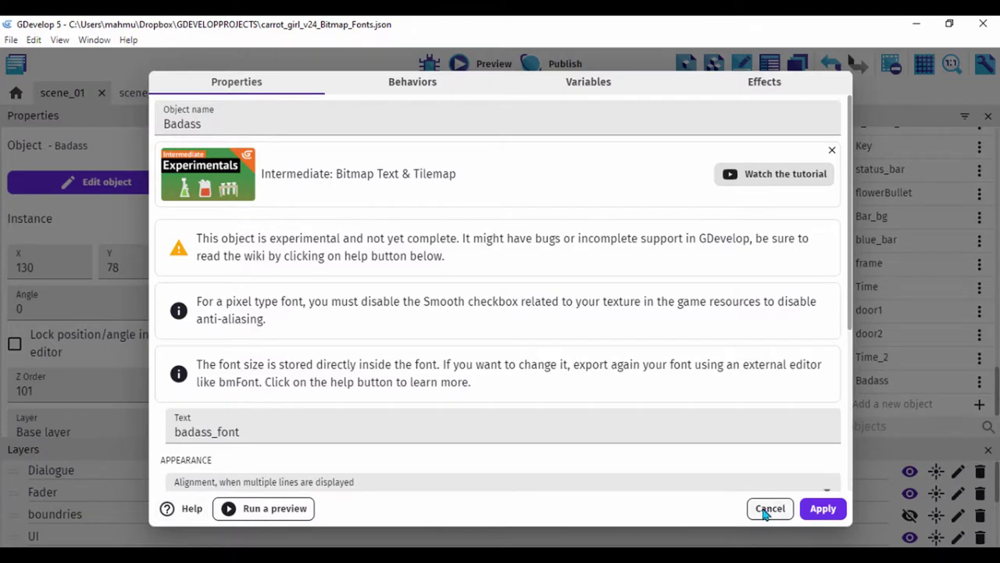
Cancel the Badass properties, select the Time_2 timer text, and return to SnowB BMF
left_click(767, 509)
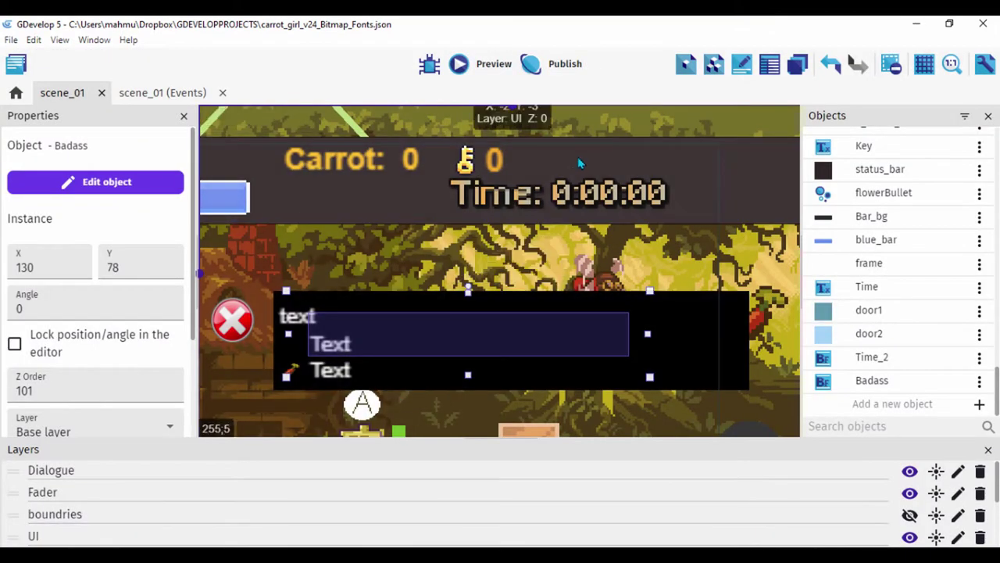
left_click(551, 198)
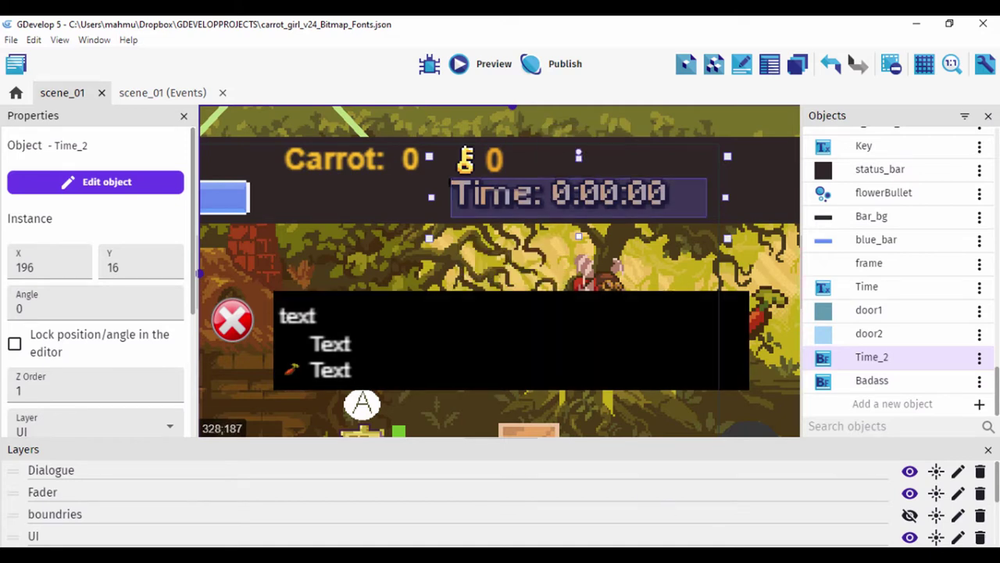
key("alt+Tab")
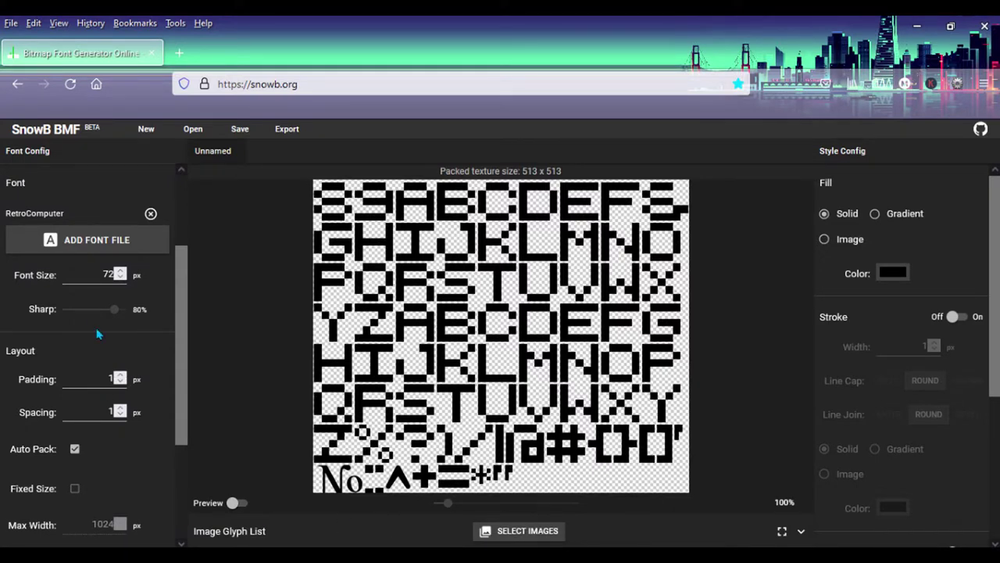
Change the RetroComputer font size from 72 to 13 px
double_click(107, 274)
type("13")
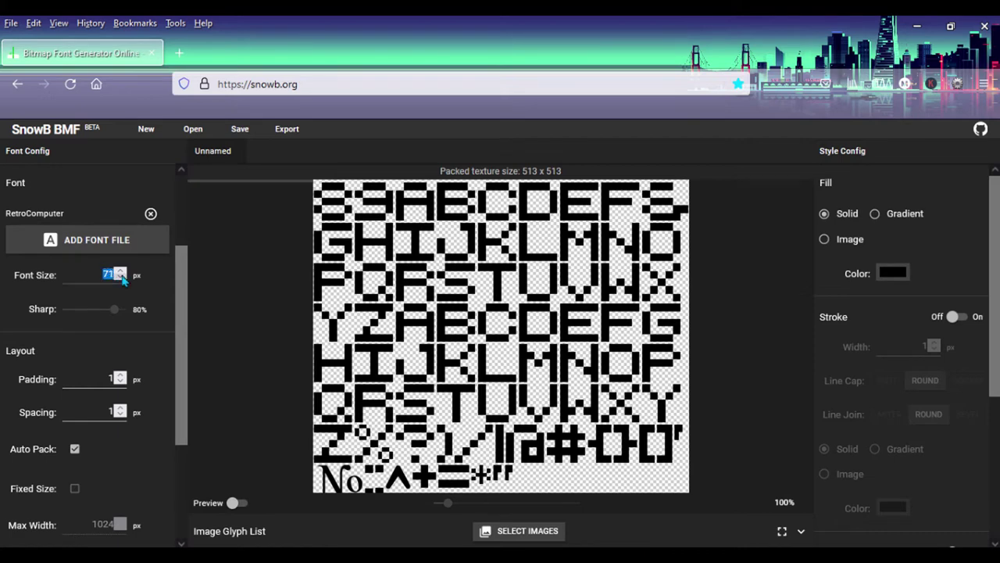